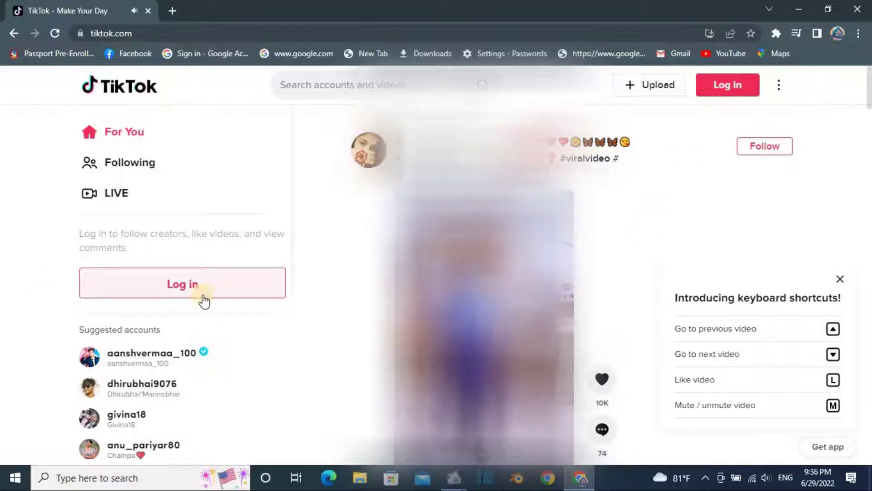
# Open the TikTok website's login form for signing in with an email or username.
pyautogui.click(736, 92)
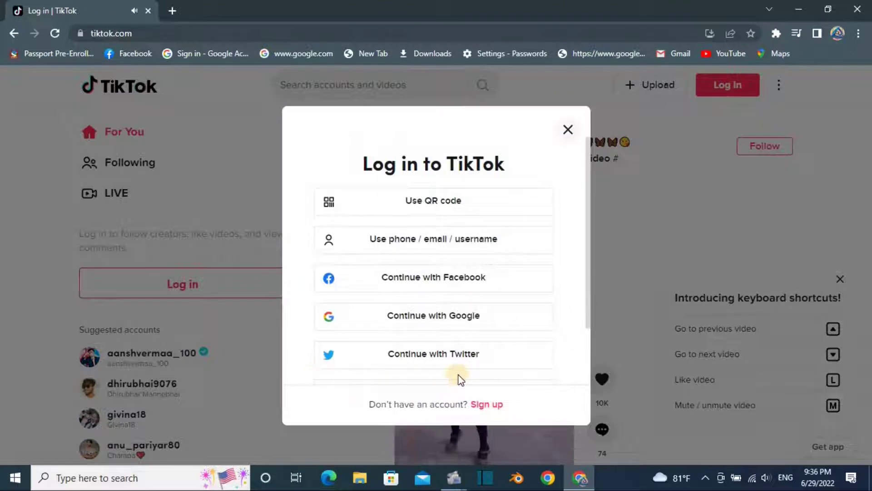
pyautogui.click(429, 241)
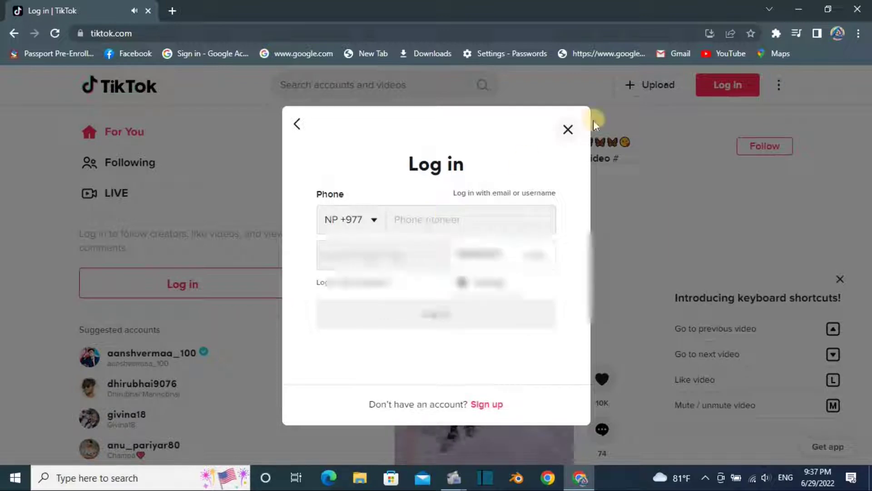
pyautogui.click(297, 126)
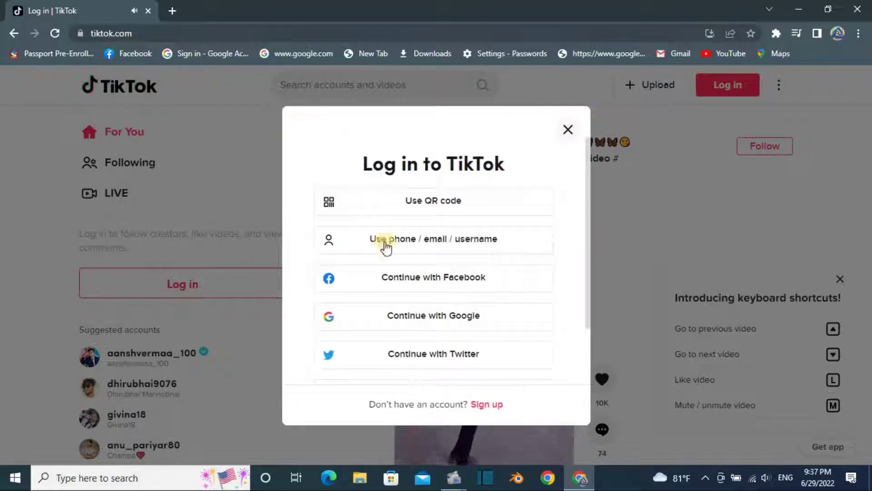
pyautogui.click(434, 246)
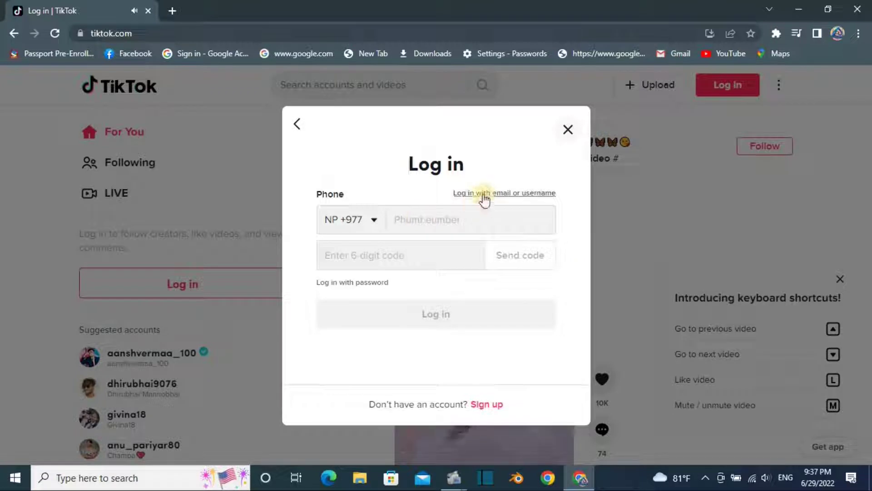
pyautogui.click(484, 200)
# Enter the account's email or username and password, submit the login, and solve the puzzle-piece verification.
pyautogui.click(396, 221)
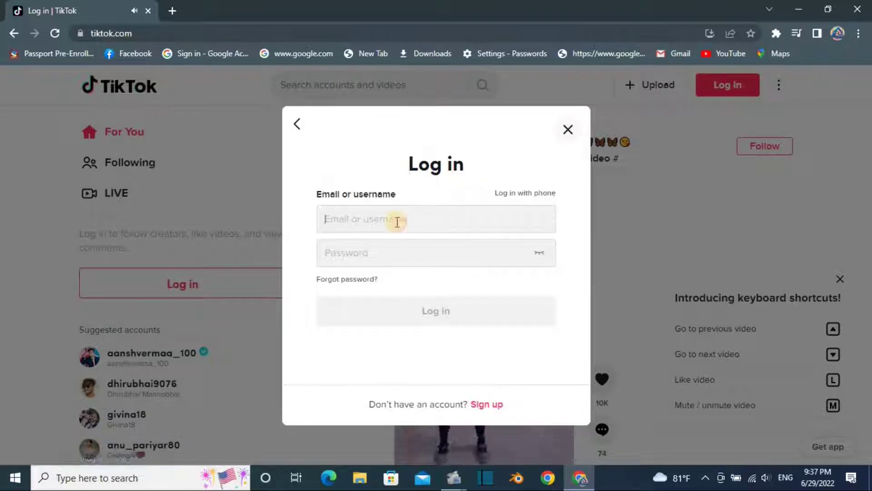
pyautogui.click(352, 253)
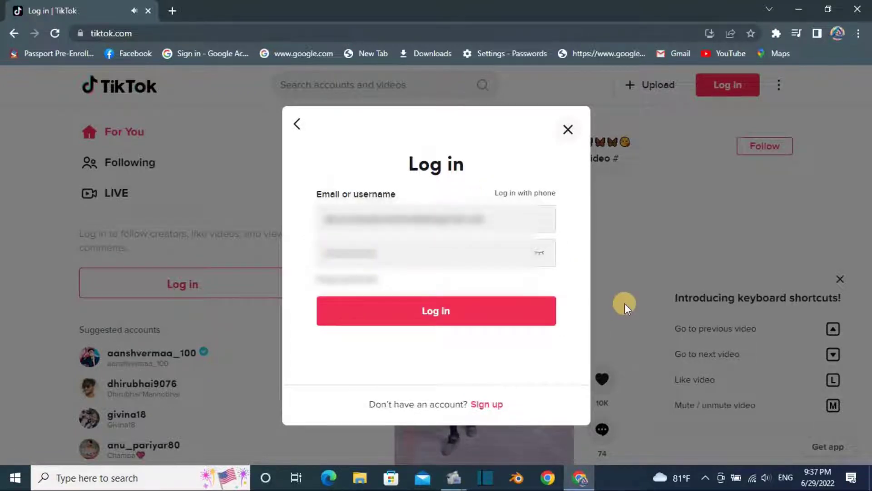
pyautogui.click(490, 324)
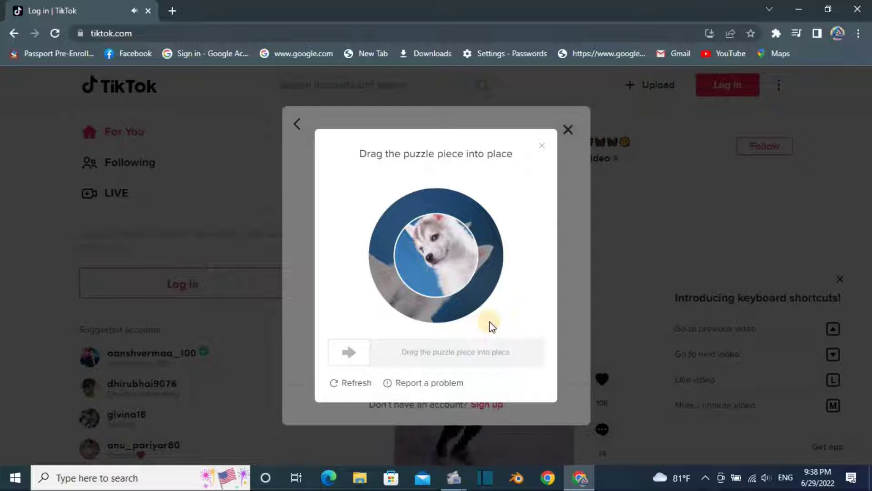
pyautogui.moveTo(356, 355); pyautogui.dragTo(394, 346)
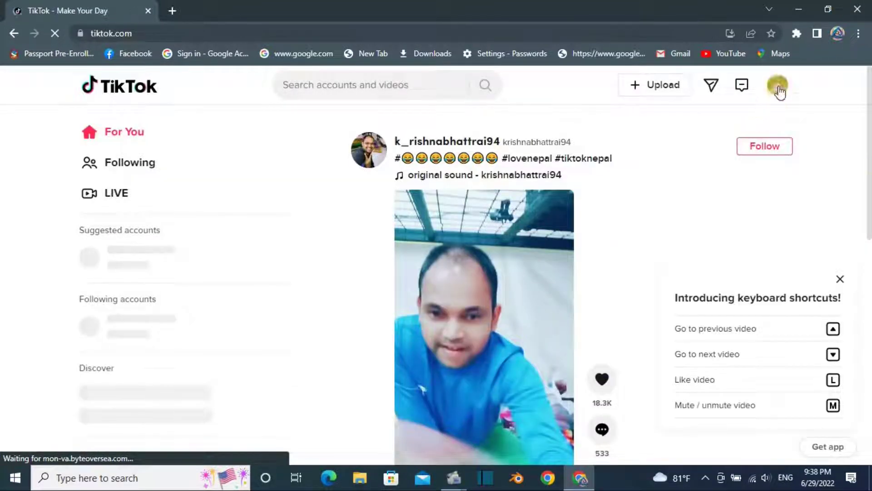
# Browse the For You feed of the logged-in account and close the browser window.
pyautogui.moveTo(780, 92)
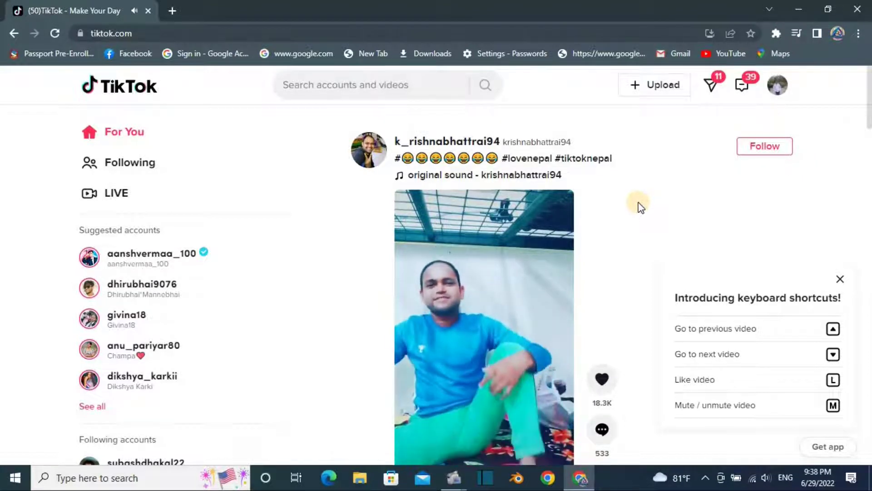
pyautogui.scroll(-10, 541, 326)
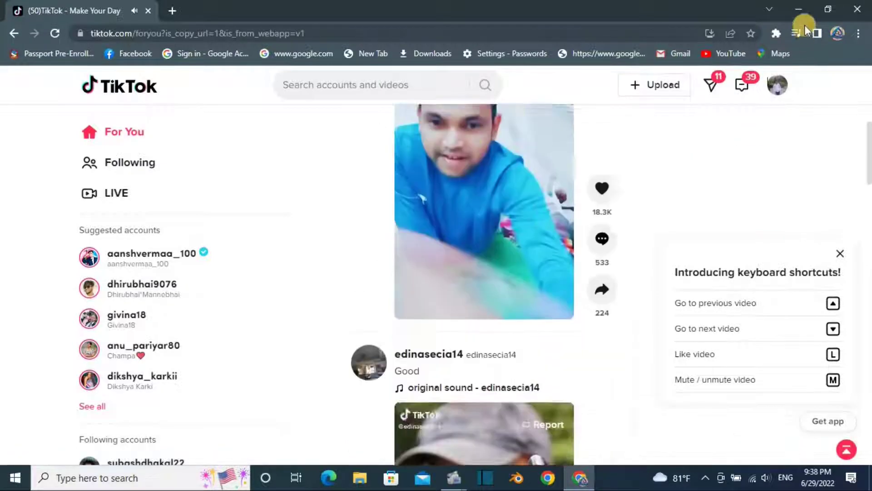
pyautogui.click(799, 9)
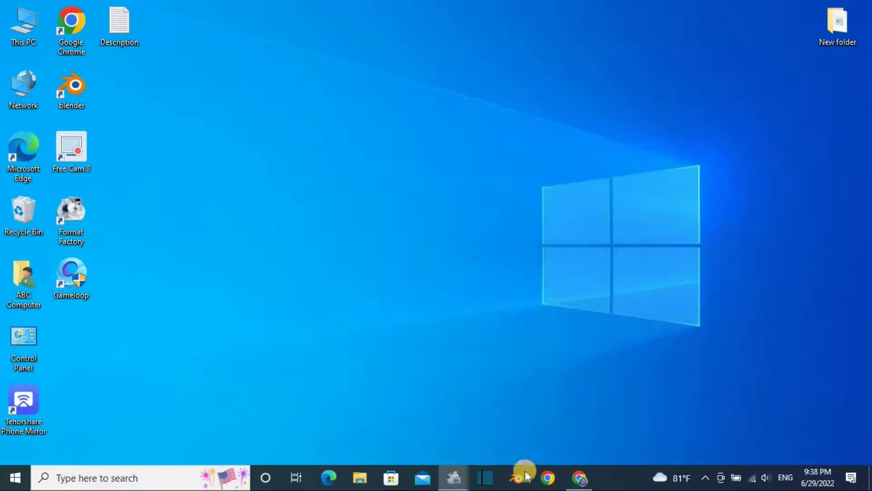
pyautogui.click(579, 477)
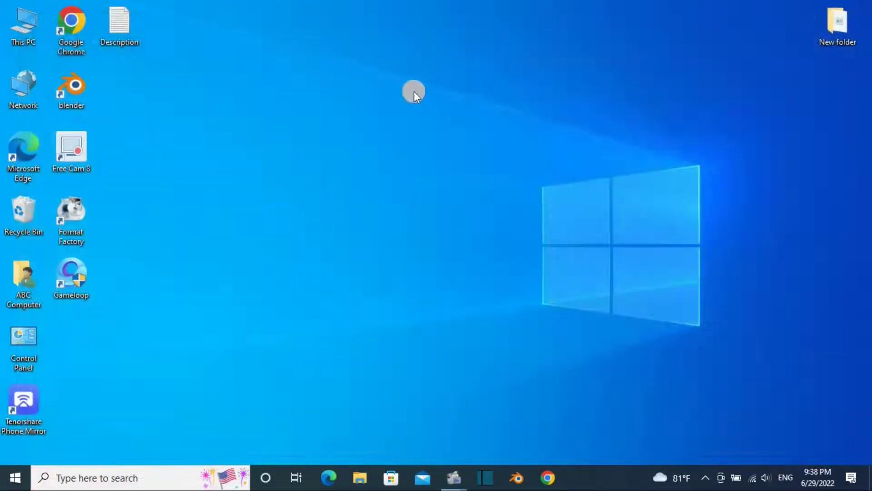
# Refresh the desktop and switch to the Microsoft Store.
pyautogui.rightClick(412, 86)
pyautogui.click(461, 123)
pyautogui.click(387, 484)
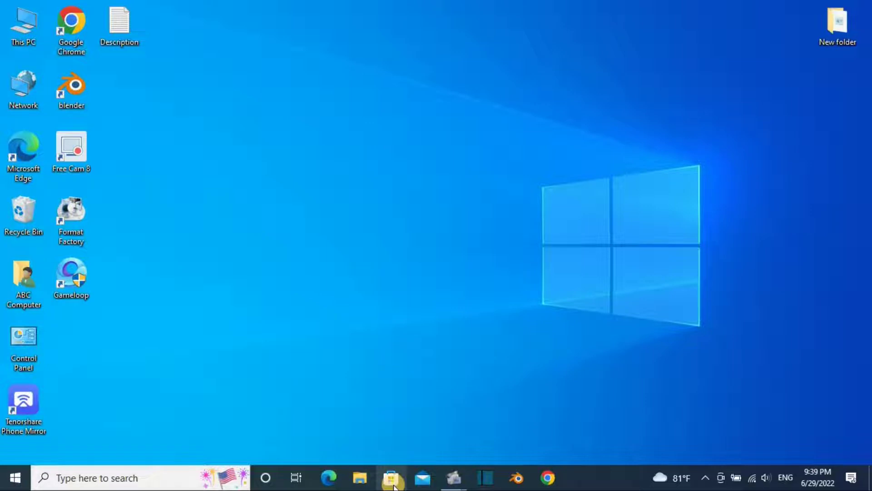
pyautogui.click(15, 477)
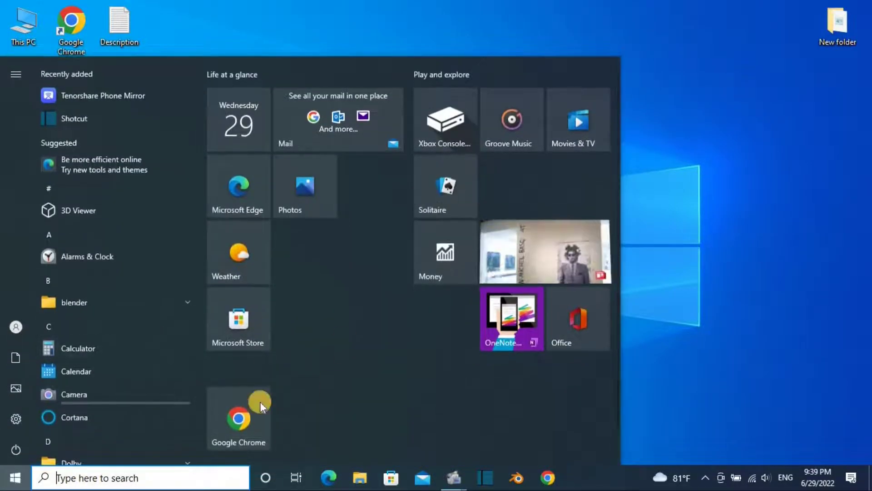
pyautogui.click(245, 339)
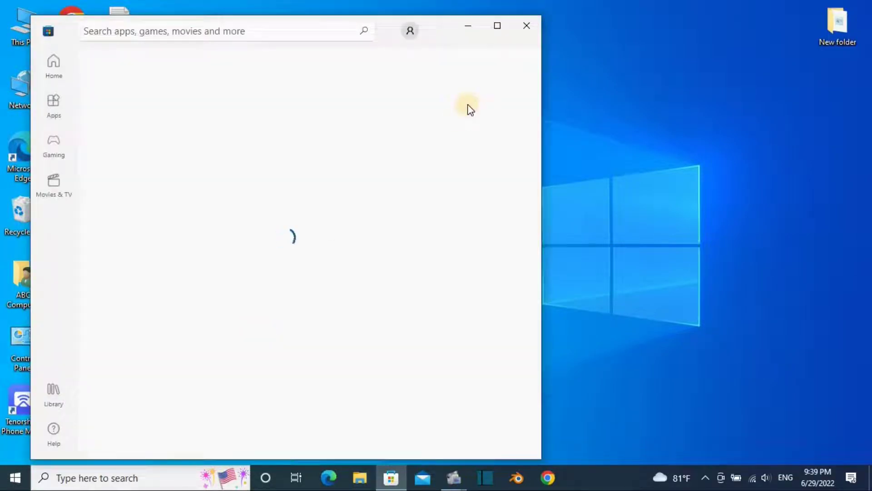
# Search the store for "tik" and open the suggested TikTok app's page.
pyautogui.click(211, 28)
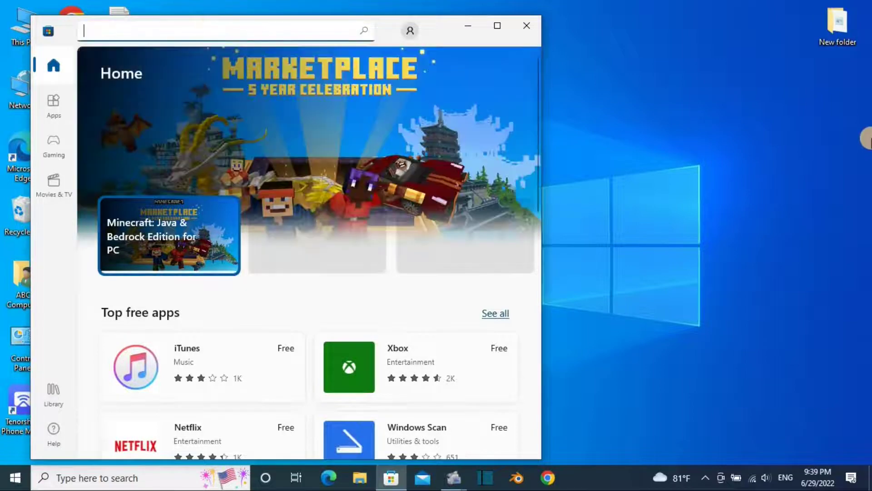
pyautogui.write('tik')
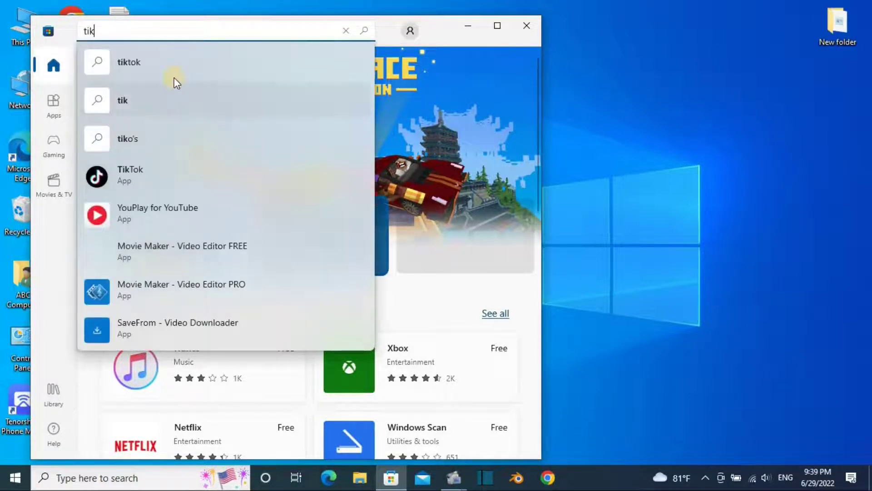
pyautogui.click(121, 171)
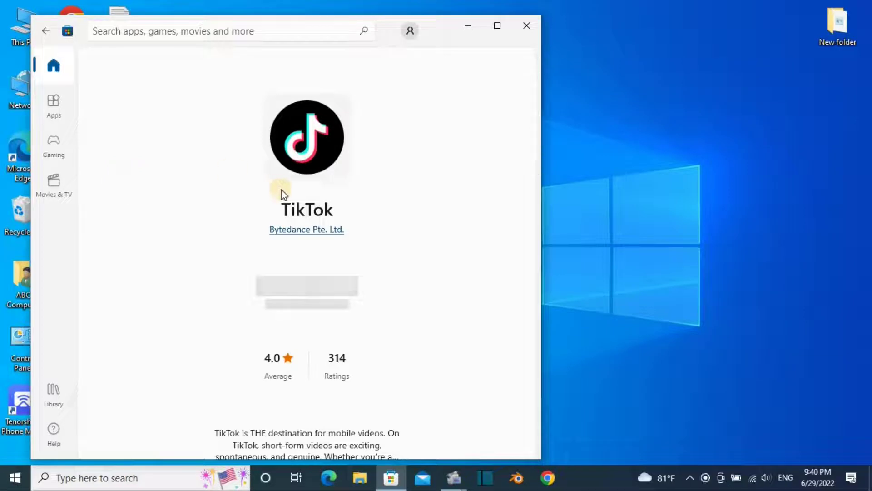
# Install the TikTok app from its store page and launch it.
pyautogui.scroll(-6, 391, 266)
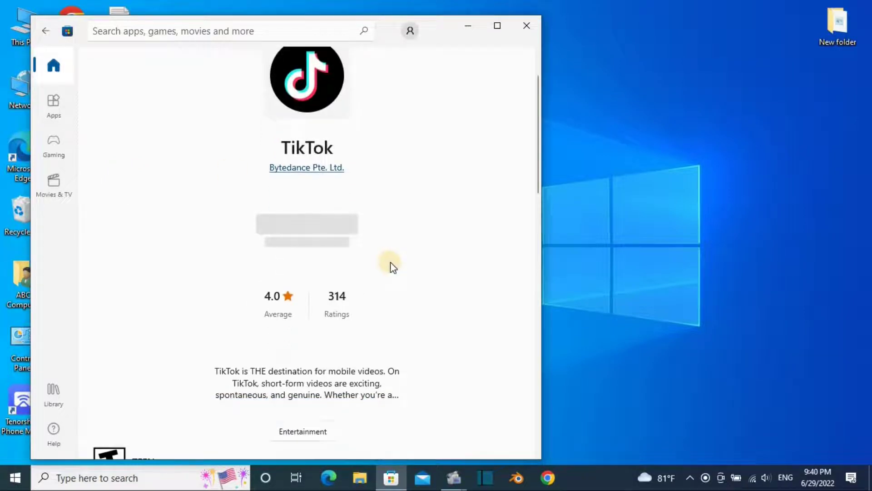
pyautogui.scroll(6, 391, 266)
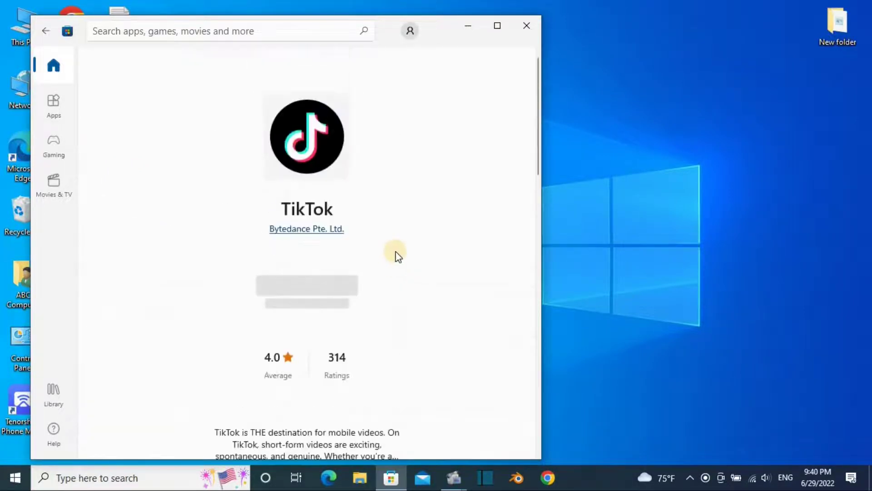
pyautogui.click(318, 293)
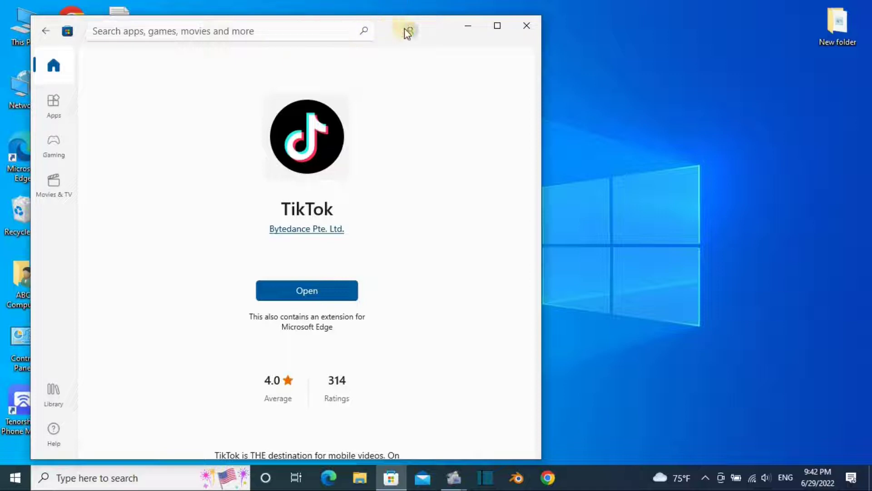
pyautogui.moveTo(432, 23); pyautogui.dragTo(586, 35)
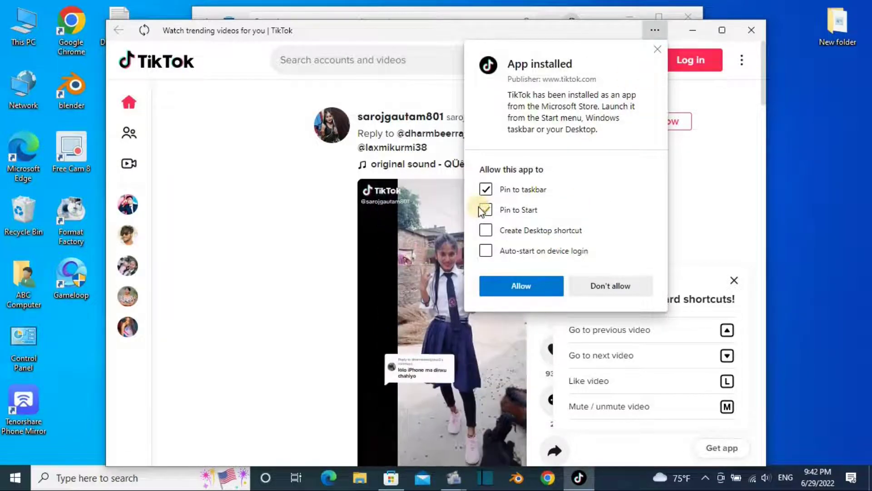
# Lower the system volume.
pyautogui.press('XF86AudioLowerVolume')
pyautogui.press('XF86AudioLowerVolume')
pyautogui.press('XF86AudioLowerVolume')
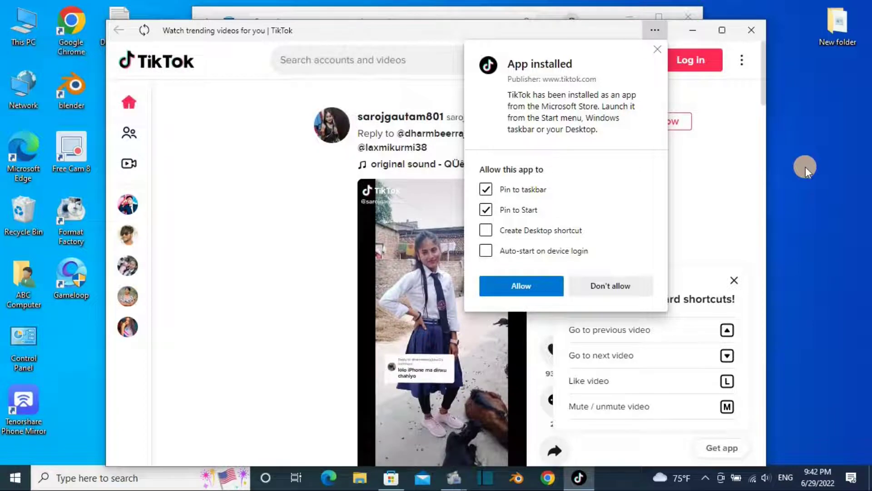
# Allow the installed app to pin to Start and create a desktop shortcut, with Pin to taskbar switched off.
pyautogui.click(486, 230)
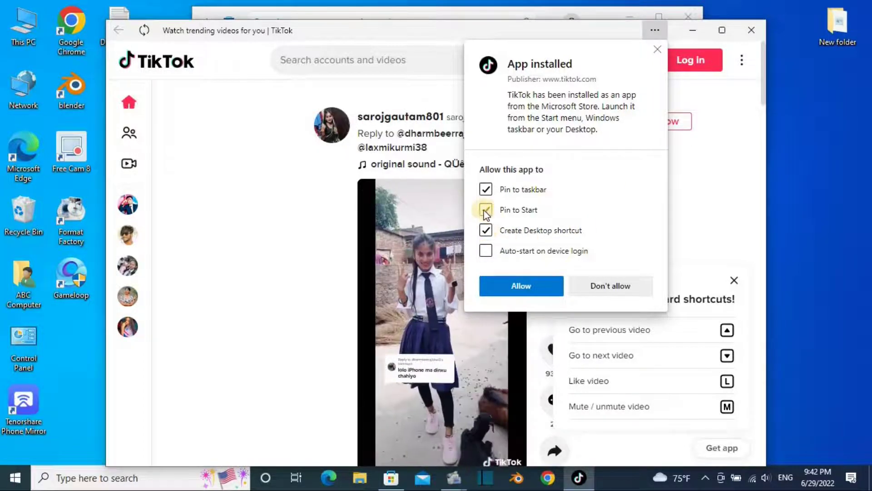
pyautogui.click(485, 189)
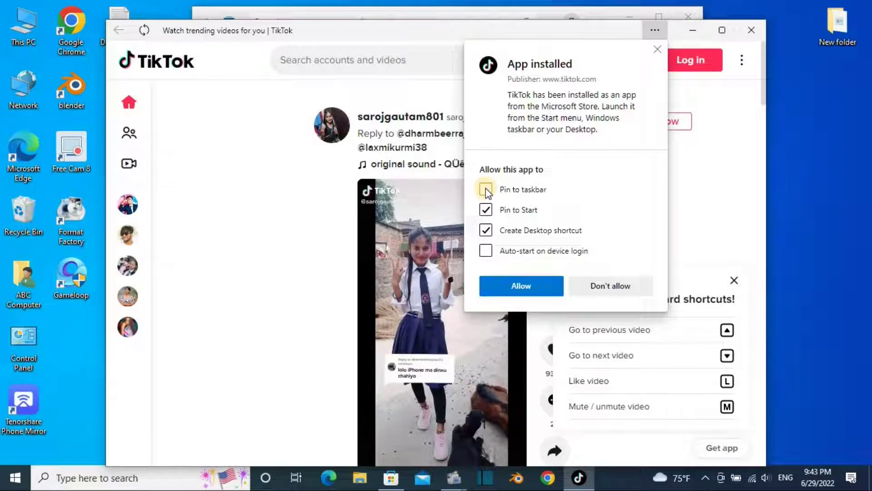
pyautogui.click(517, 286)
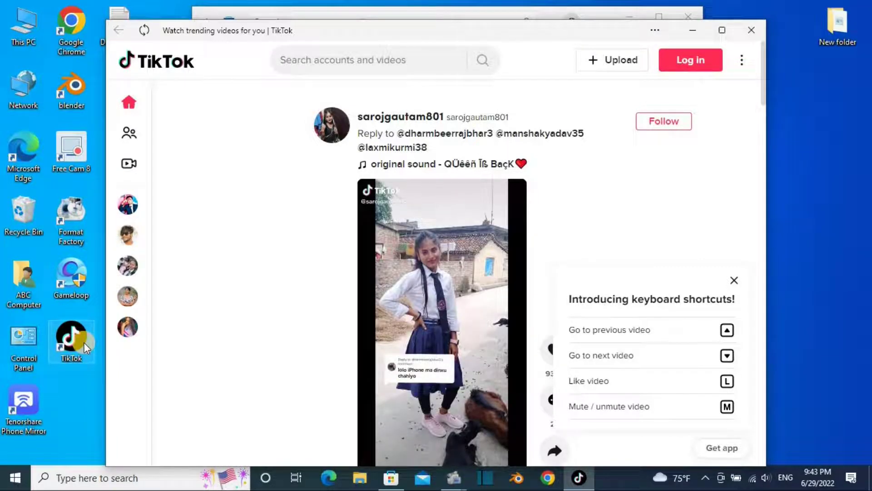
# Log in to the TikTok app by email or username, entering the account's email or username and password.
pyautogui.click(692, 64)
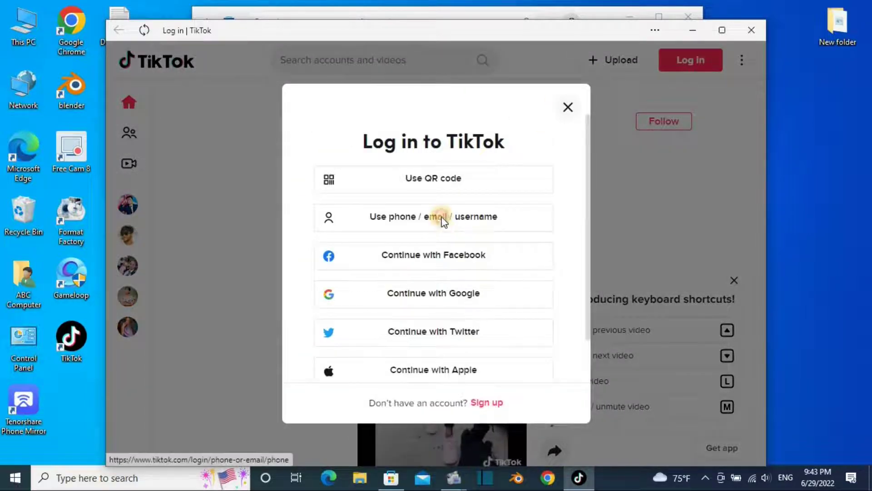
pyautogui.click(442, 218)
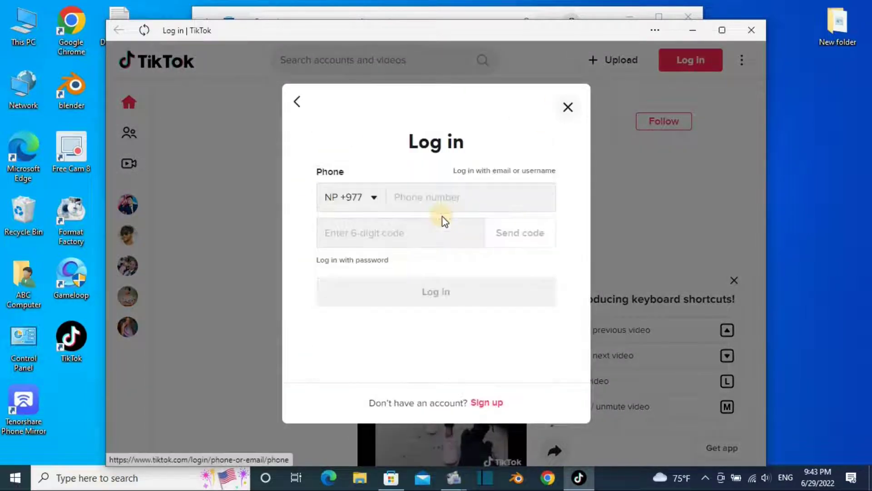
pyautogui.click(499, 170)
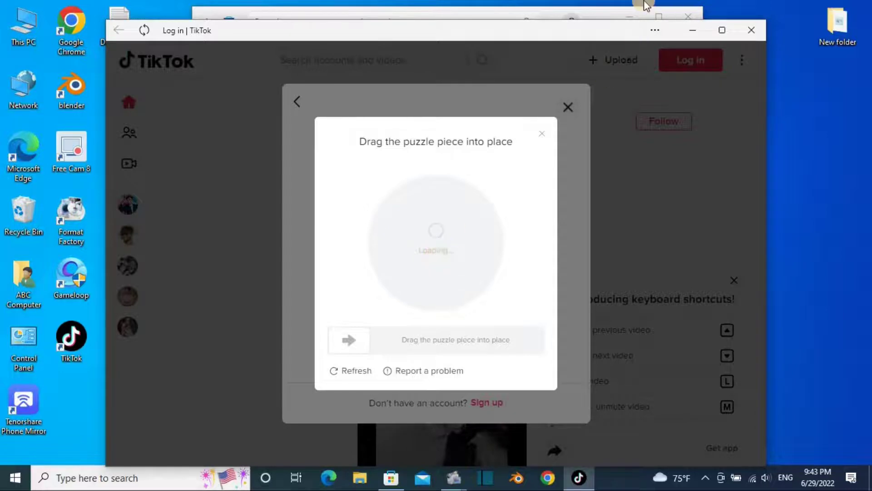
# Set the system volume to 10 and solve the login's puzzle-piece verification.
pyautogui.press('XF86AudioLowerVolume')
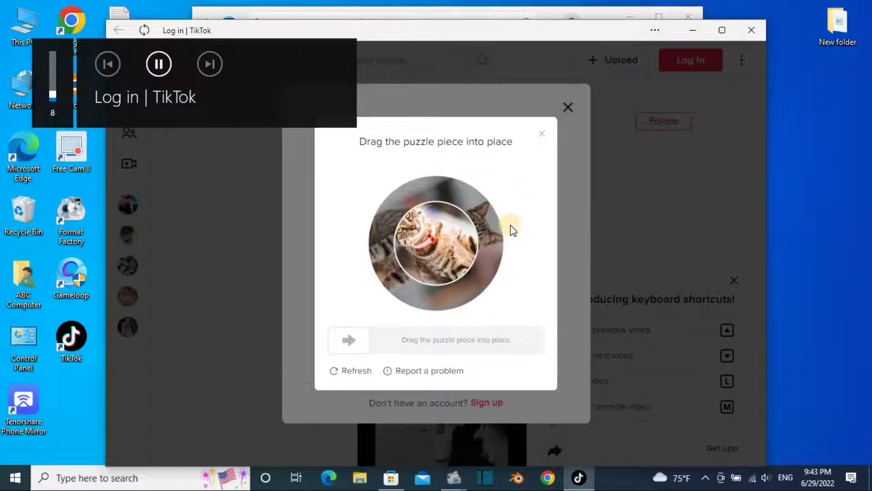
pyautogui.press('XF86AudioRaiseVolume')
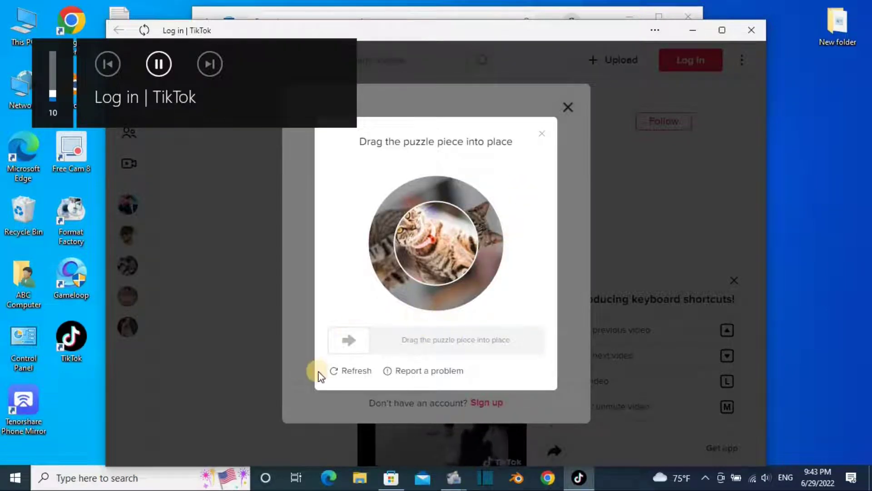
pyautogui.moveTo(348, 345); pyautogui.dragTo(410, 370)
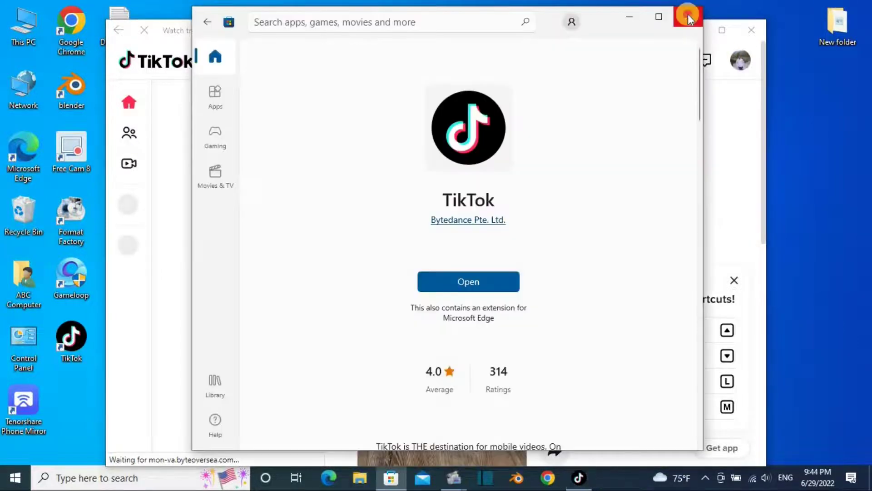
# Close the Microsoft Store window and maximize the TikTok app window.
pyautogui.click(688, 15)
pyautogui.click(723, 30)
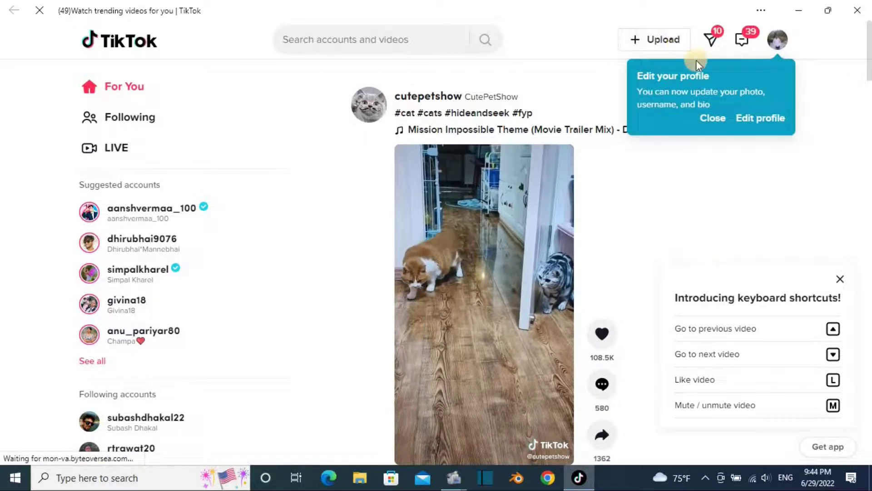
# View the video upload page and return to the For You feed.
pyautogui.click(672, 43)
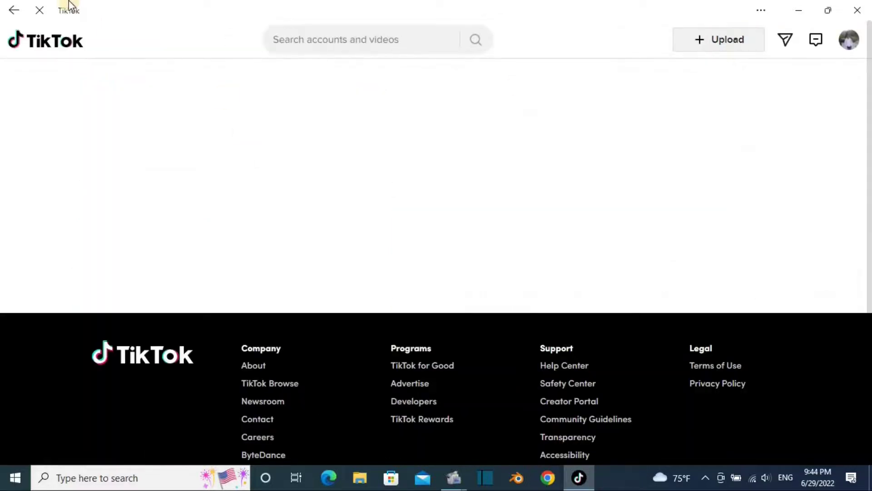
pyautogui.click(8, 9)
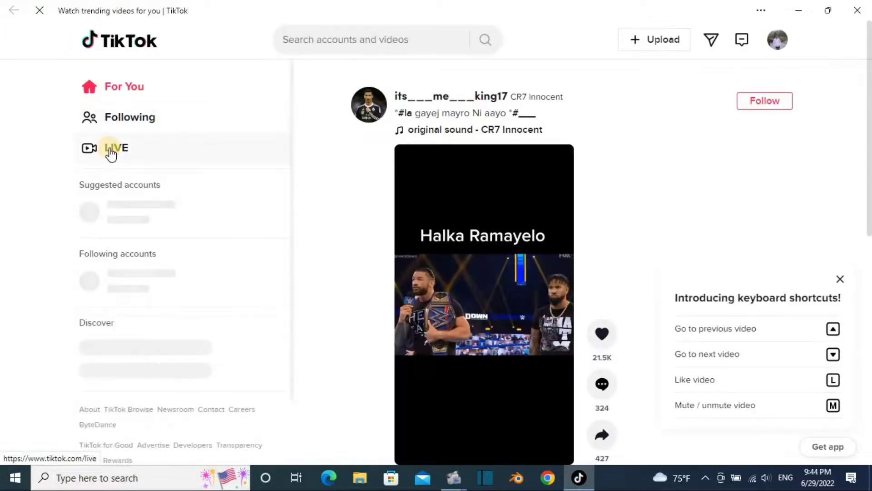
# View the logged-in account's profile page, then close the TikTok app.
pyautogui.moveTo(778, 45)
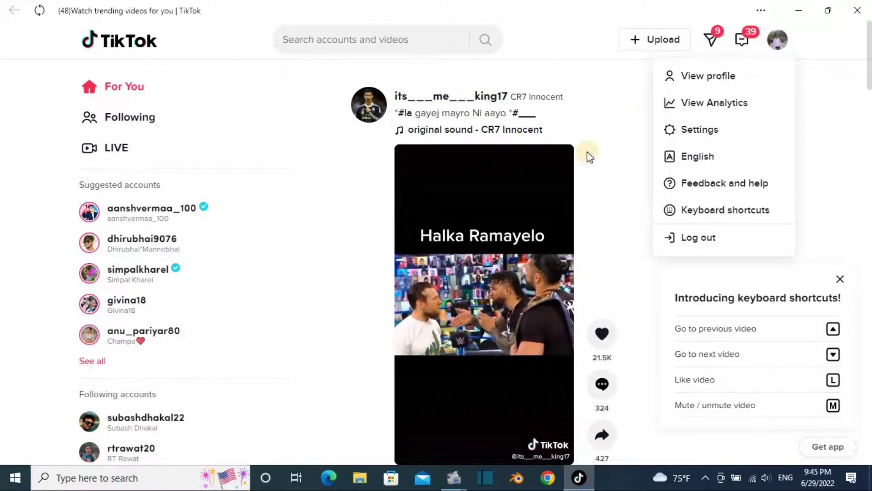
pyautogui.click(705, 77)
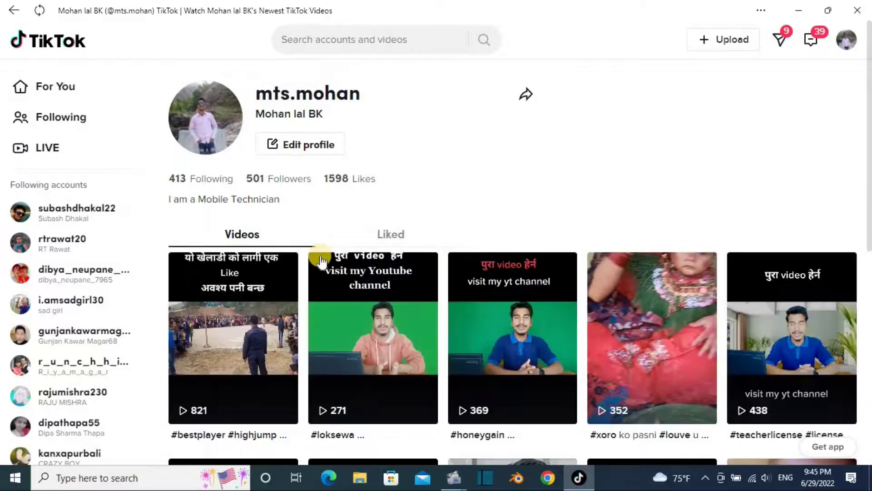
pyautogui.click(12, 16)
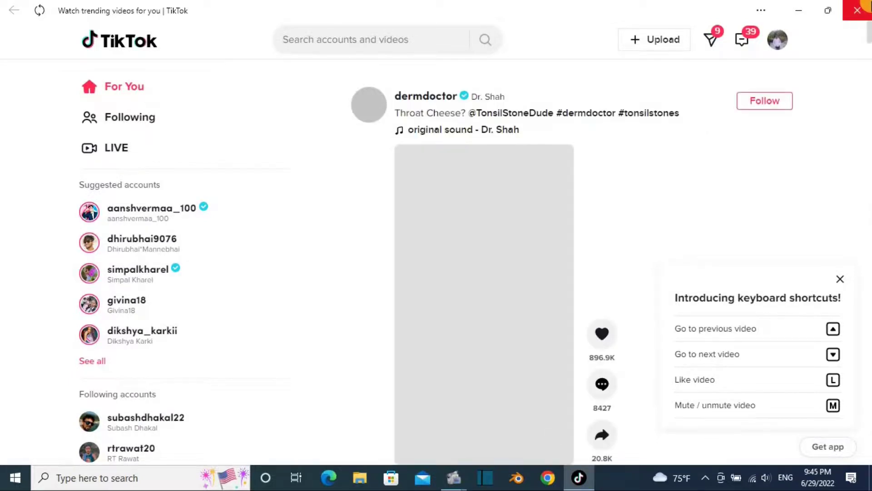
pyautogui.click(857, 9)
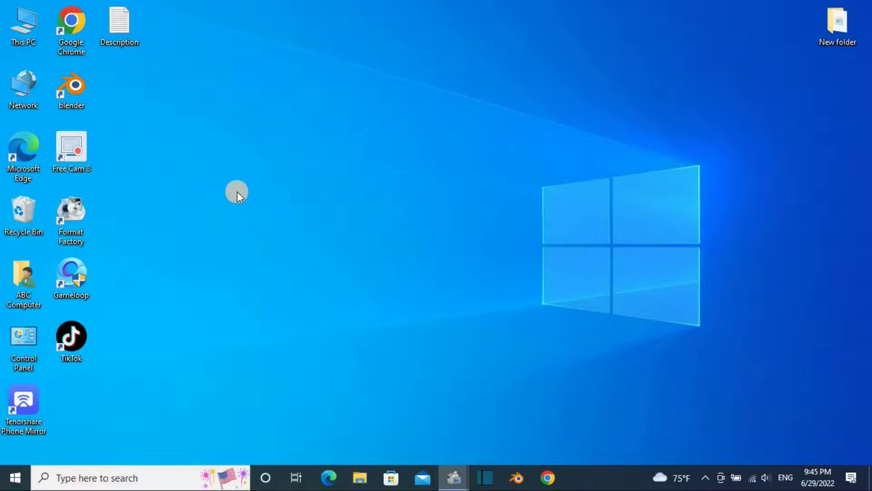
# Launch the GameLoop emulator from the desktop and open its Me page.
pyautogui.click(69, 281)
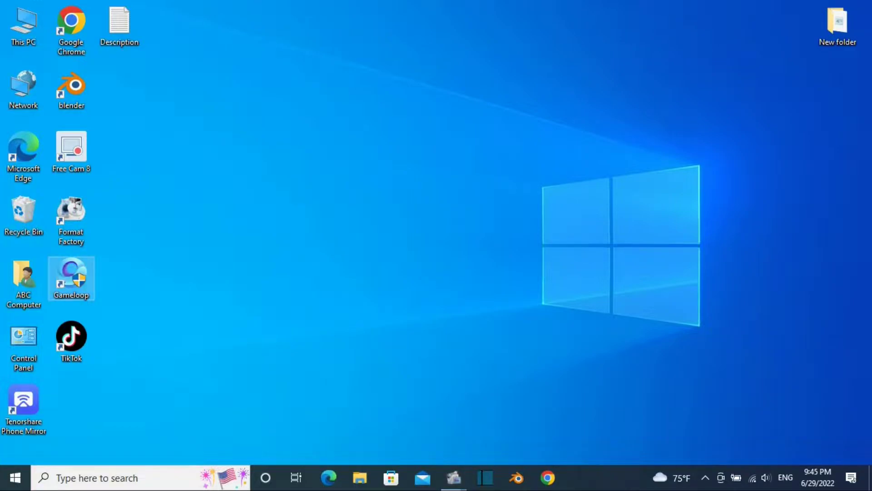
pyautogui.click(392, 336)
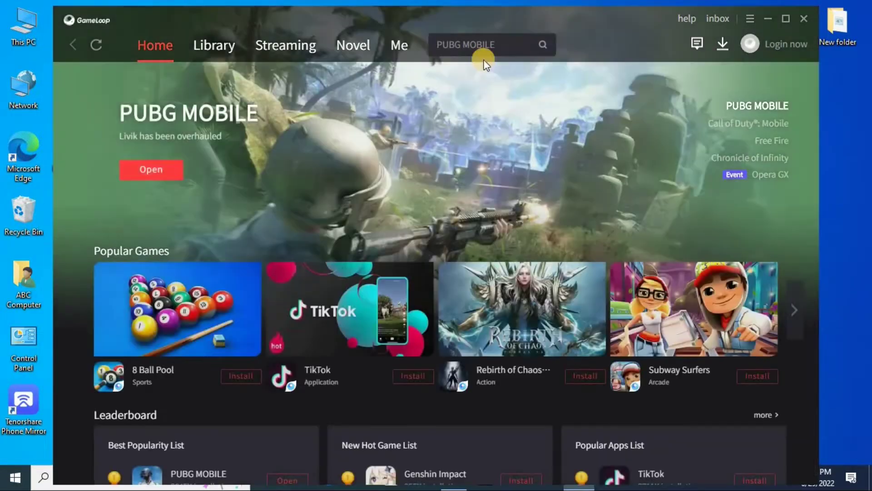
pyautogui.click(399, 45)
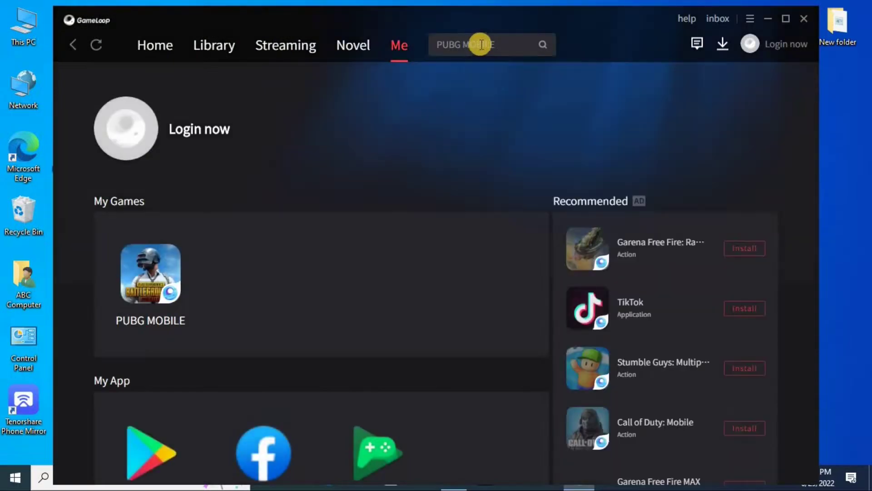
# Search the GameLoop app catalogue for "tiktok".
pyautogui.click(471, 45)
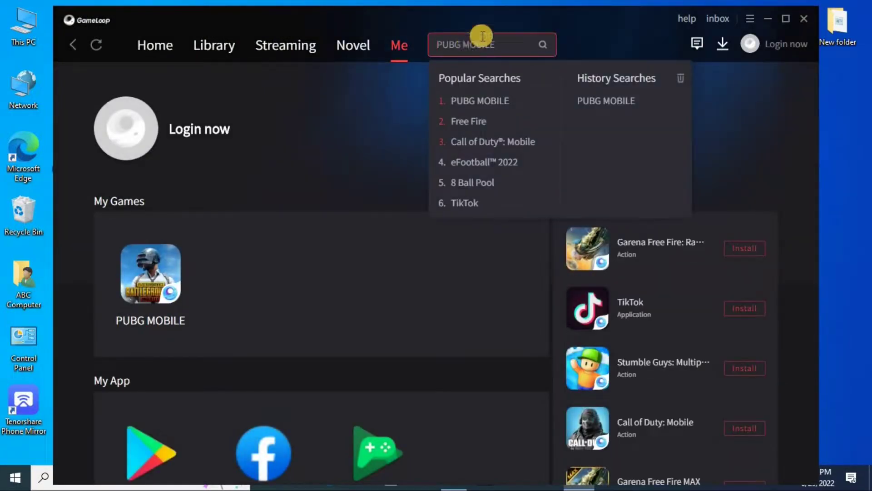
pyautogui.write('tiktok')
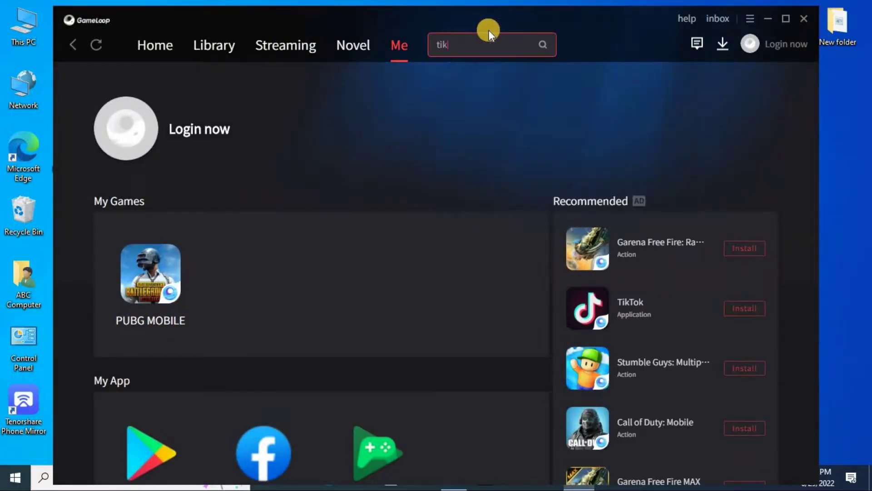
pyautogui.click(543, 45)
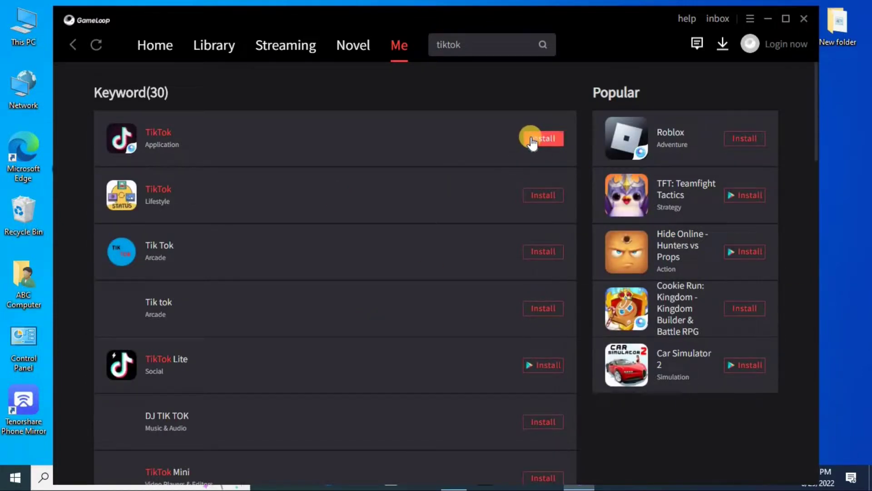
# Return to GameLoop's Me page of games and apps and close the emulator.
pyautogui.click(407, 45)
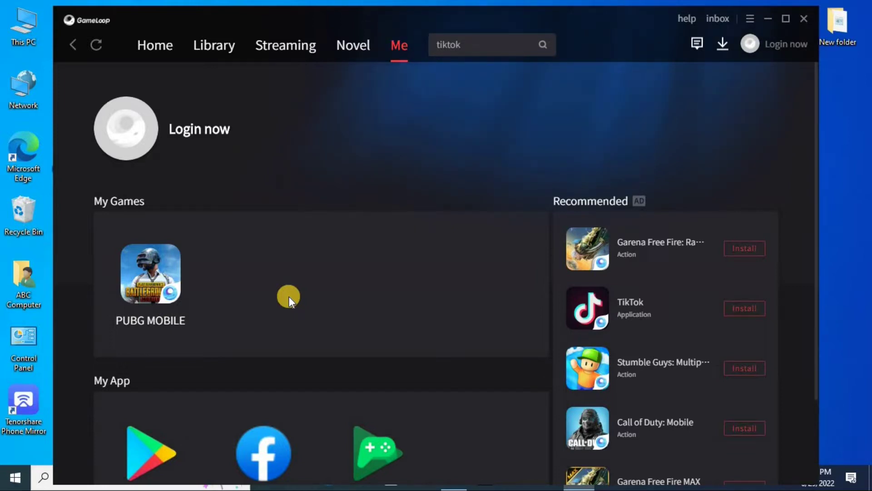
pyautogui.click(806, 17)
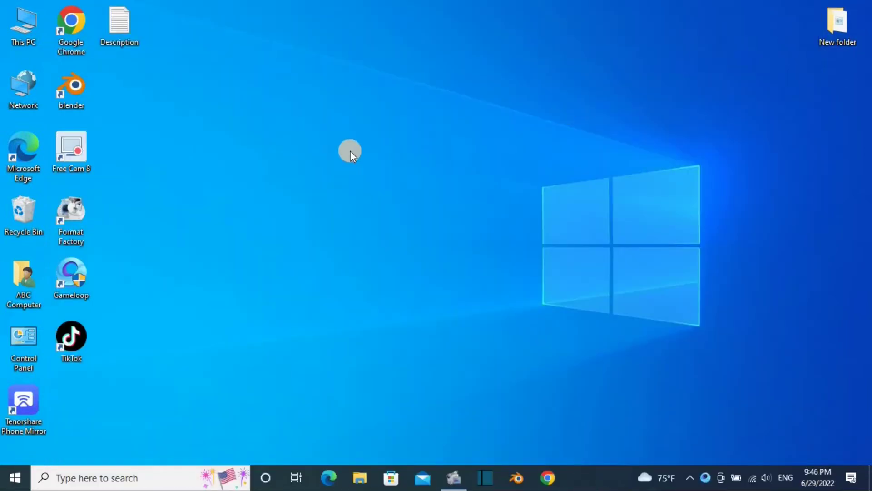